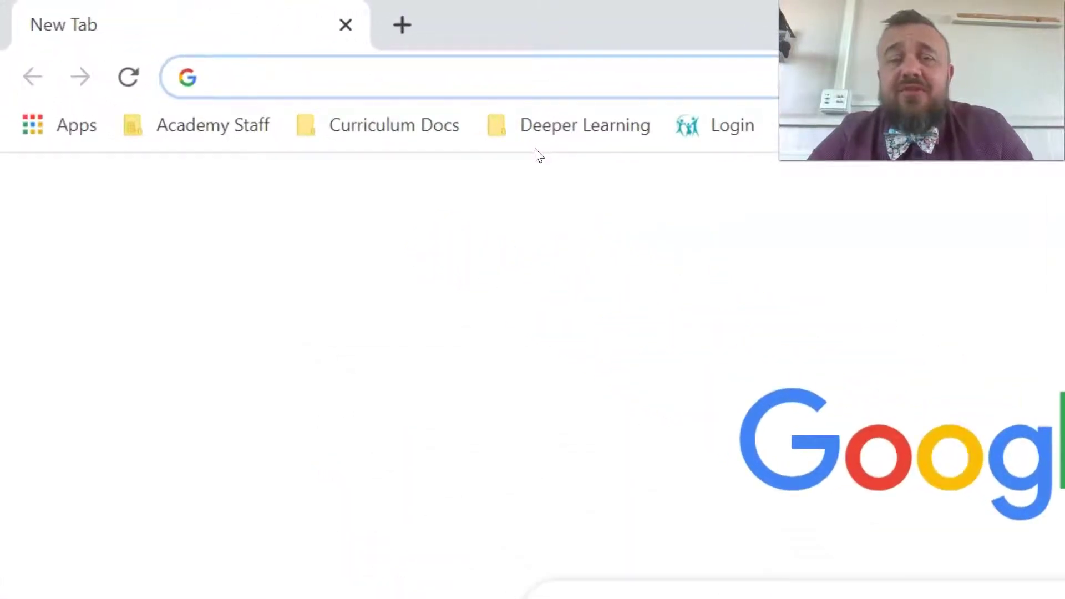
# - Create a blank document via docs.new and rename it 'Special Characters'
pyautogui.write('docs')
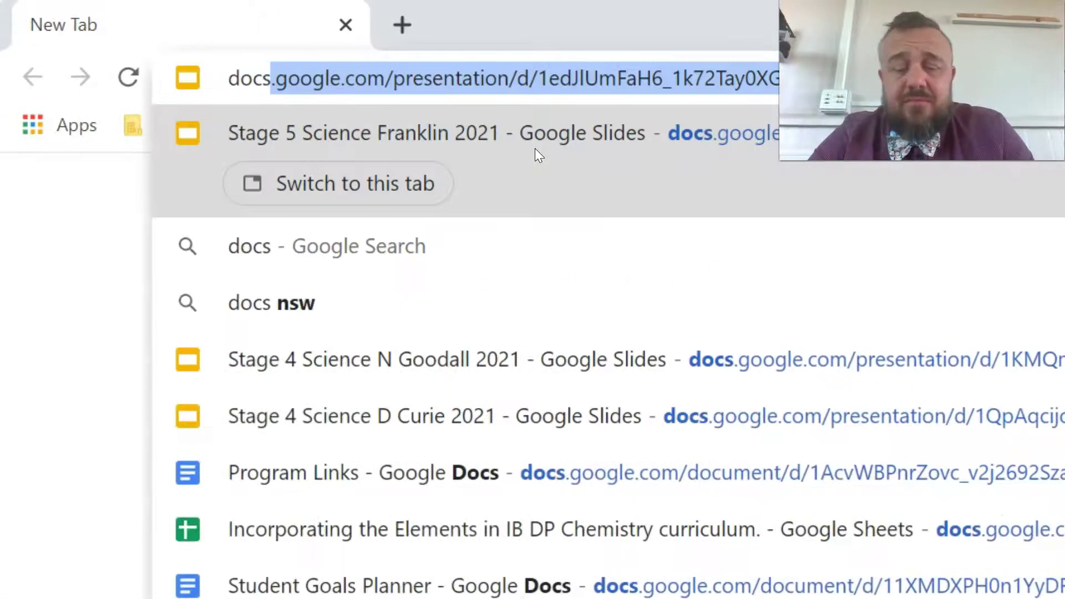
pyautogui.write('.new')
pyautogui.press('Return')
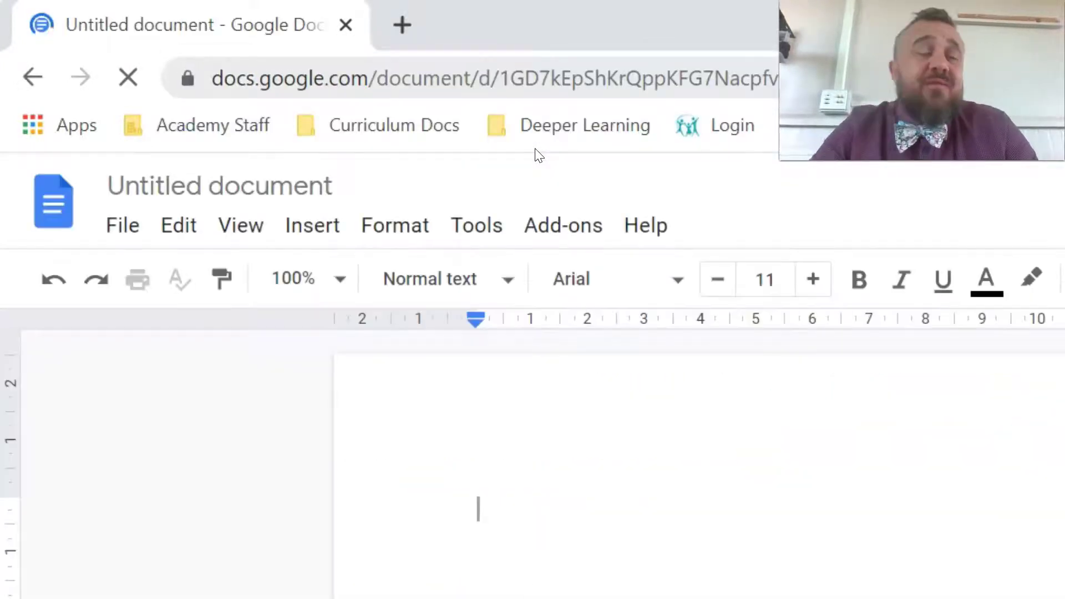
pyautogui.click(214, 192)
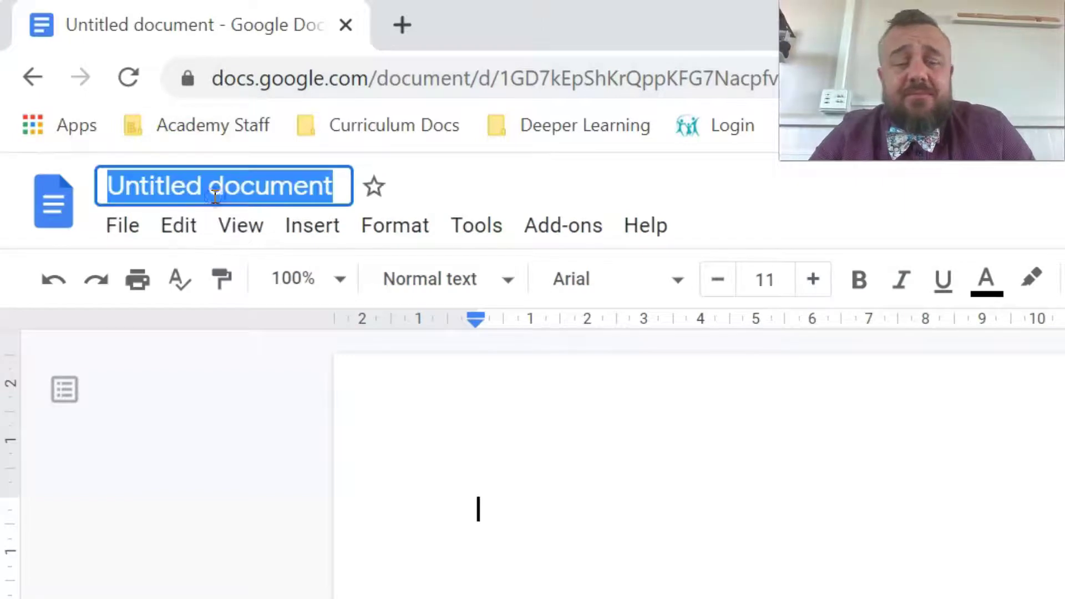
pyautogui.write('Special Characters')
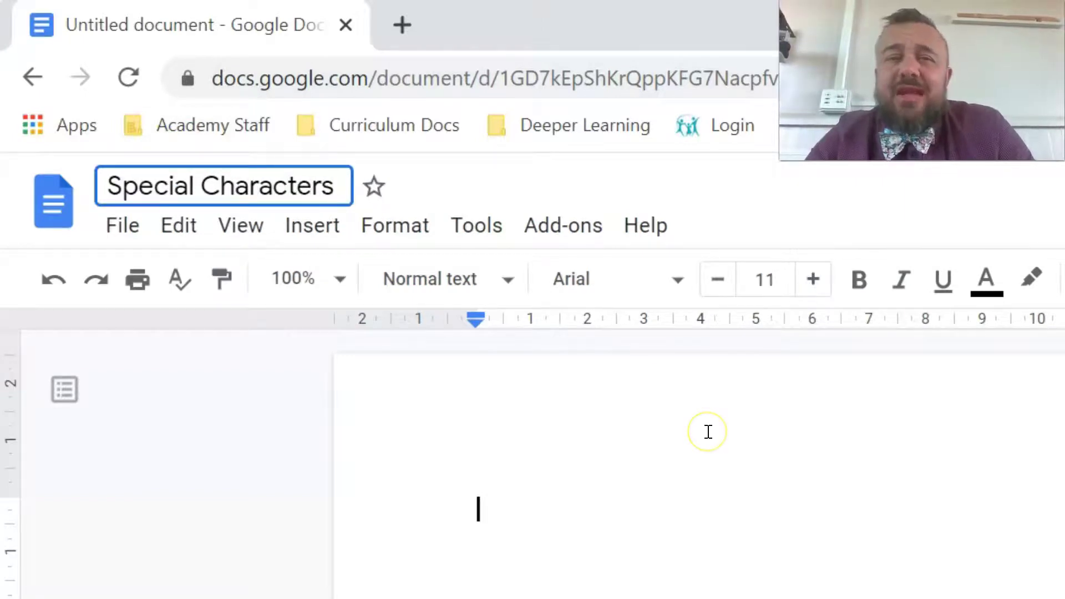
pyautogui.click(640, 475)
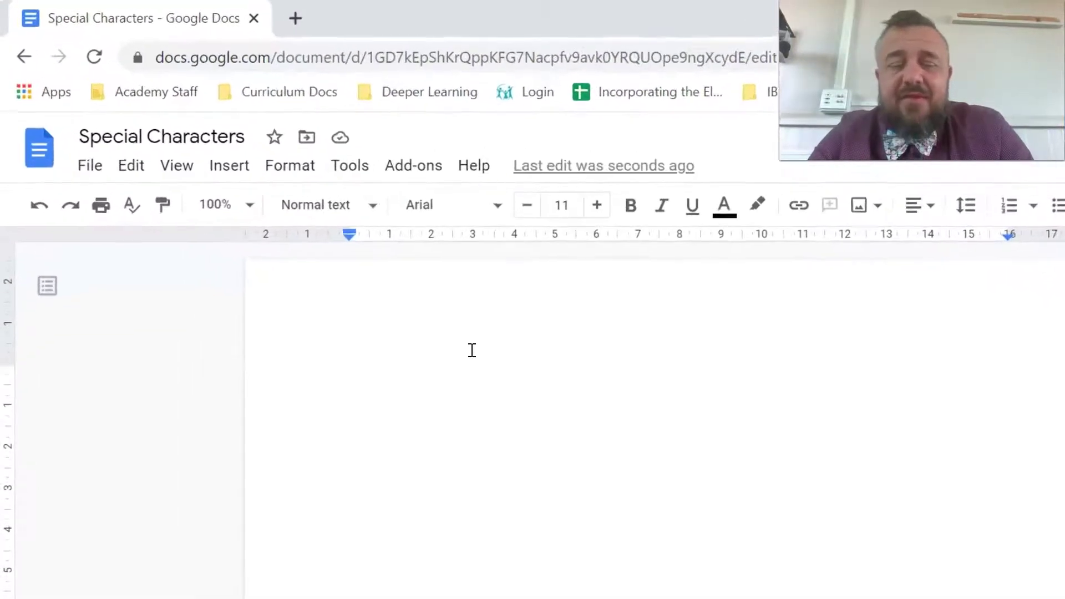
# - Type '39' as the document's first text, then open the Insert menu
pyautogui.write('39')
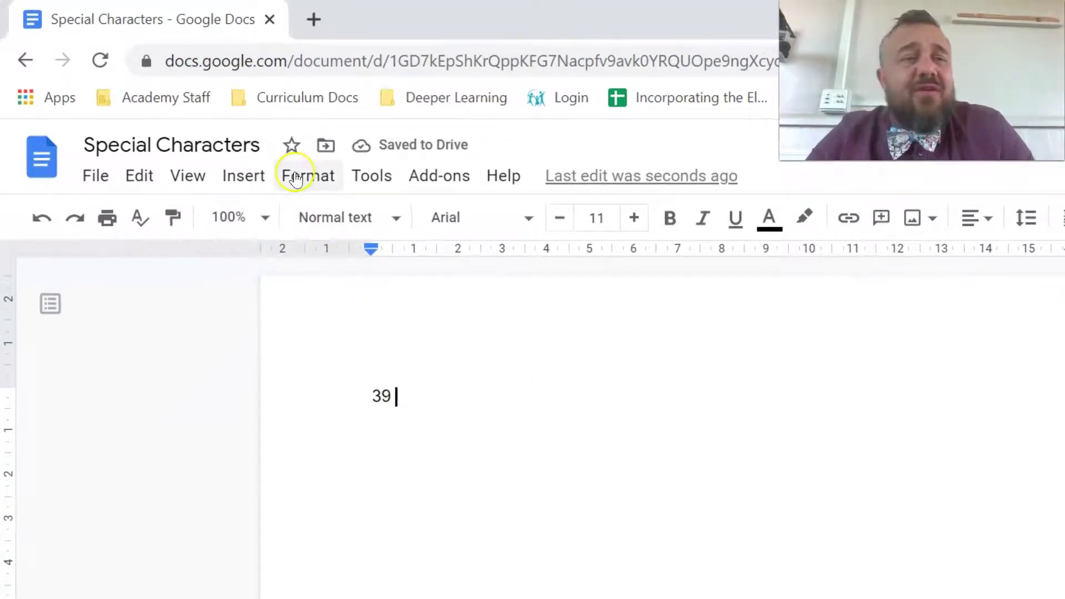
pyautogui.click(225, 181)
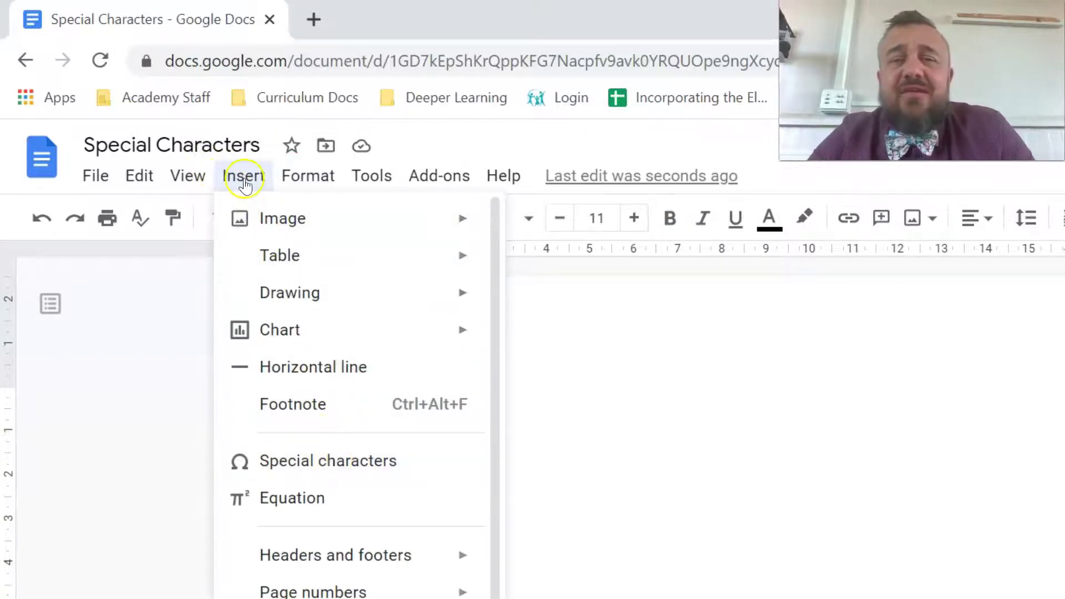
pyautogui.click(881, 182)
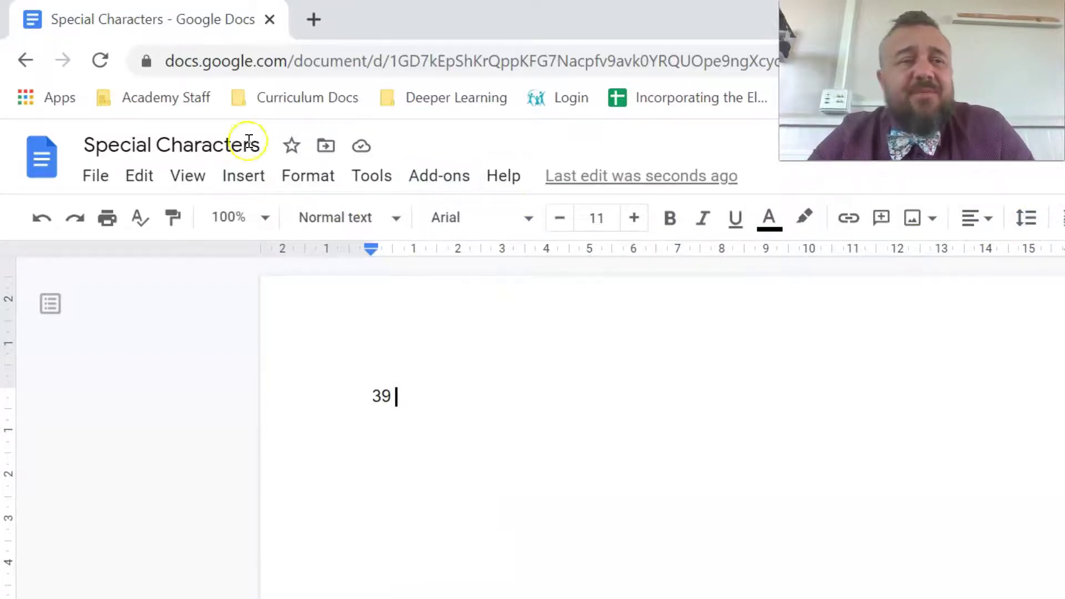
pyautogui.click(234, 186)
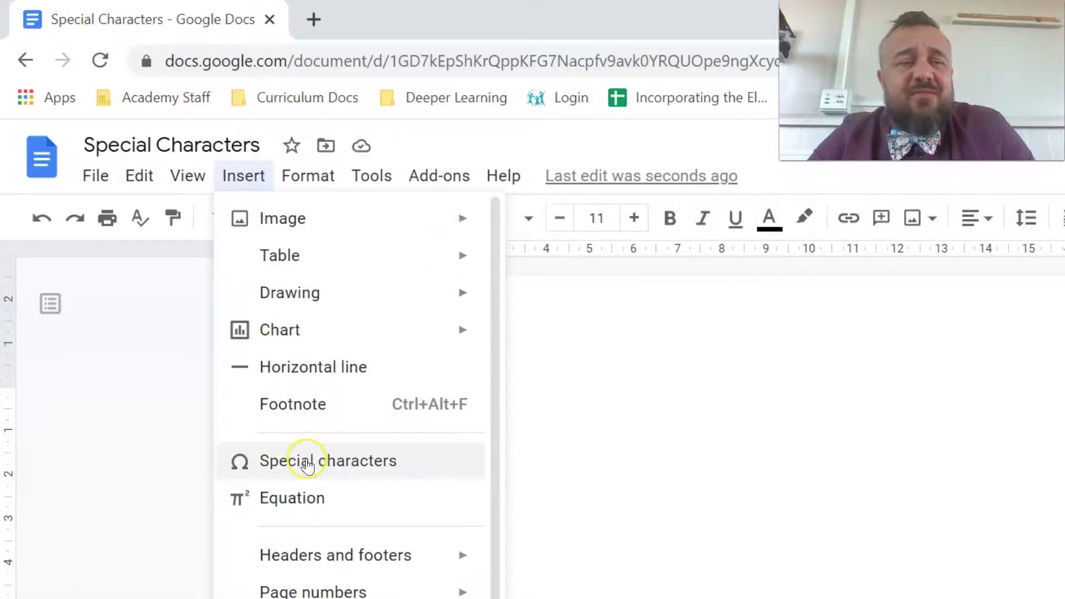
# - Open Insert > Special characters, browse the Symbol and Arrows category lists, then select the search box
pyautogui.click(308, 462)
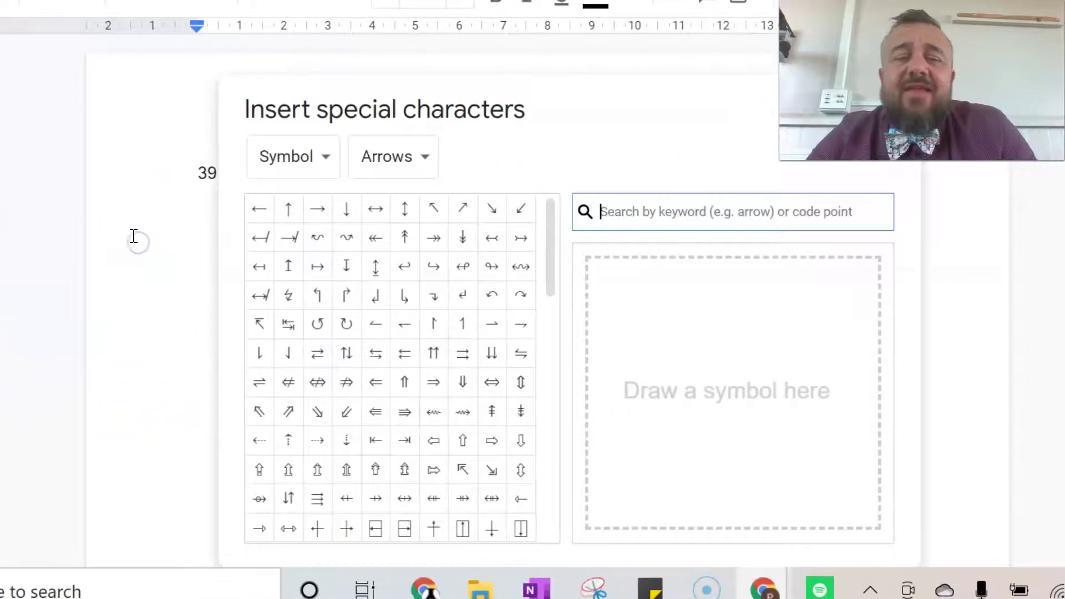
pyautogui.click(183, 235)
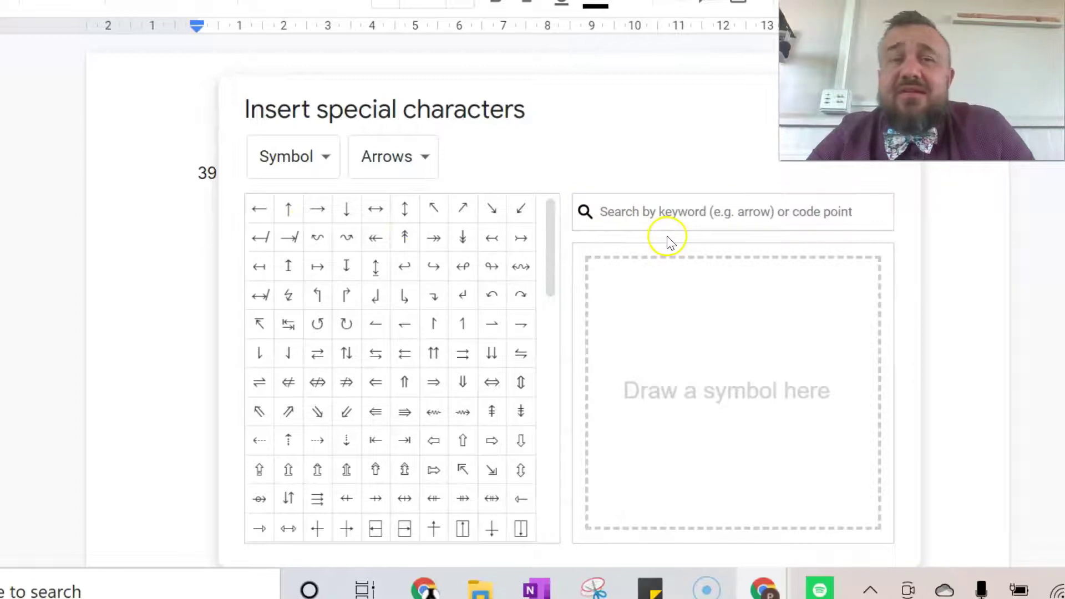
pyautogui.click(328, 173)
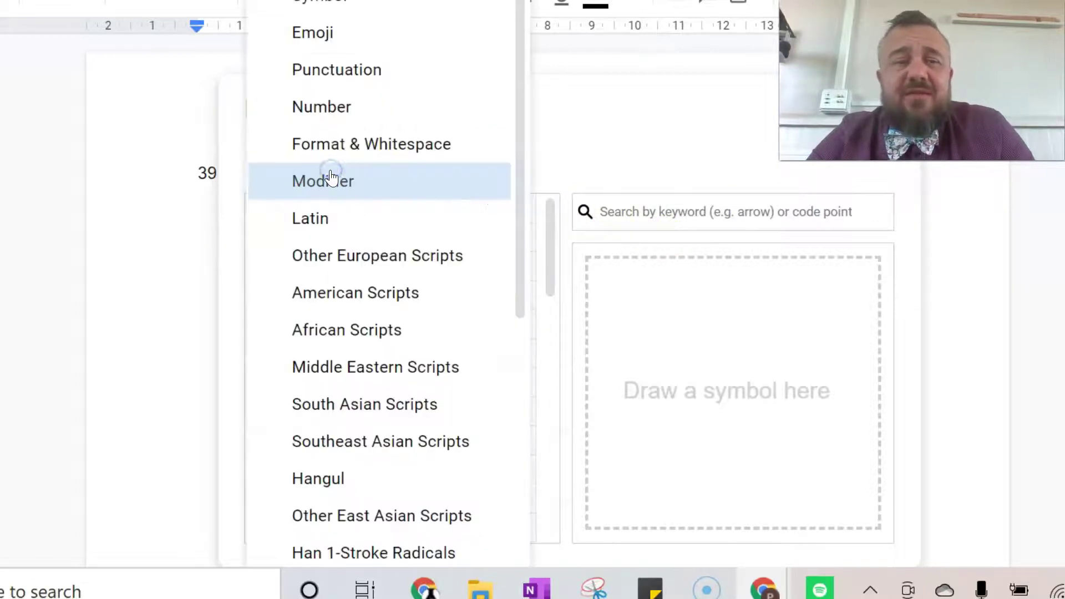
pyautogui.click(561, 128)
pyautogui.click(455, 156)
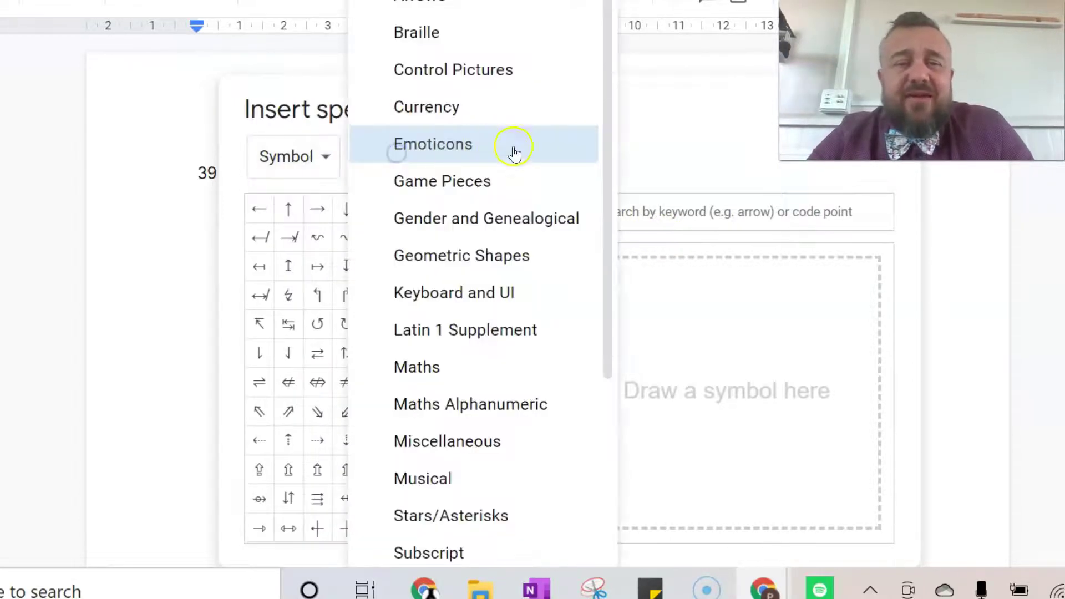
pyautogui.click(628, 132)
pyautogui.click(647, 216)
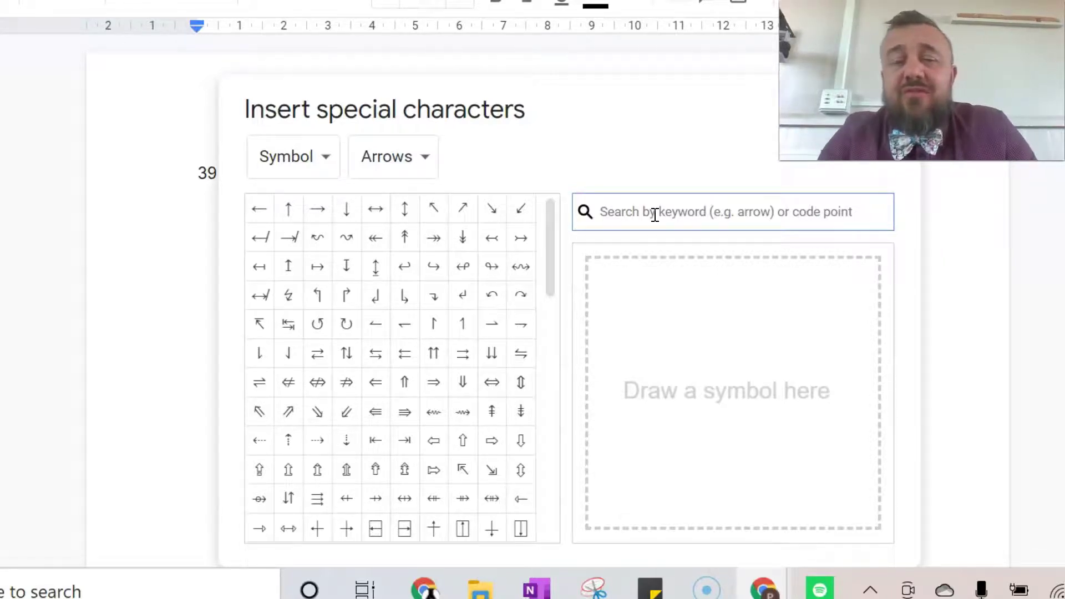
# - Sketch an Omega in the drawing pad, inspect the matching symbols, then clear the sketch
pyautogui.moveTo(630, 437)
pyautogui.mouseDown()
pyautogui.moveTo(697, 428)
pyautogui.moveTo(670, 382)
pyautogui.moveTo(765, 351)
pyautogui.moveTo(727, 397)
pyautogui.moveTo(802, 424)
pyautogui.mouseUp()
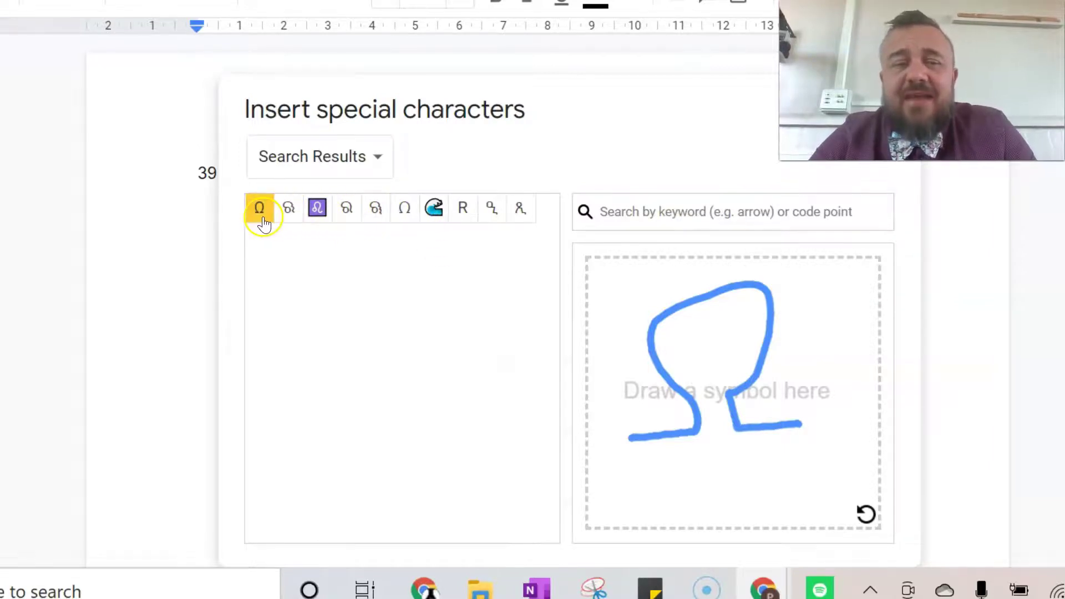
pyautogui.moveTo(264, 223)
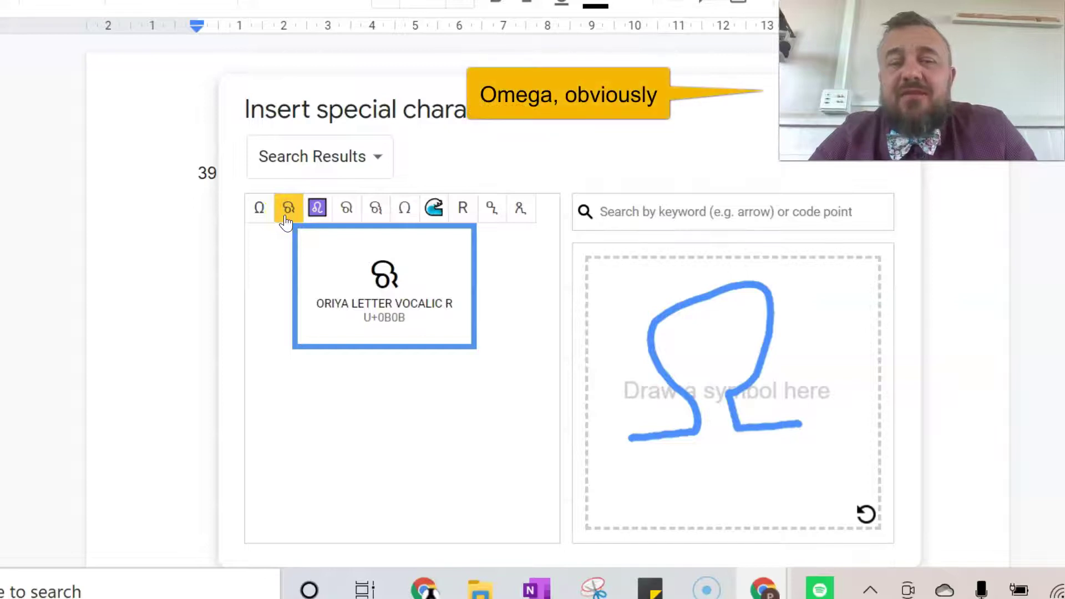
pyautogui.click(434, 214)
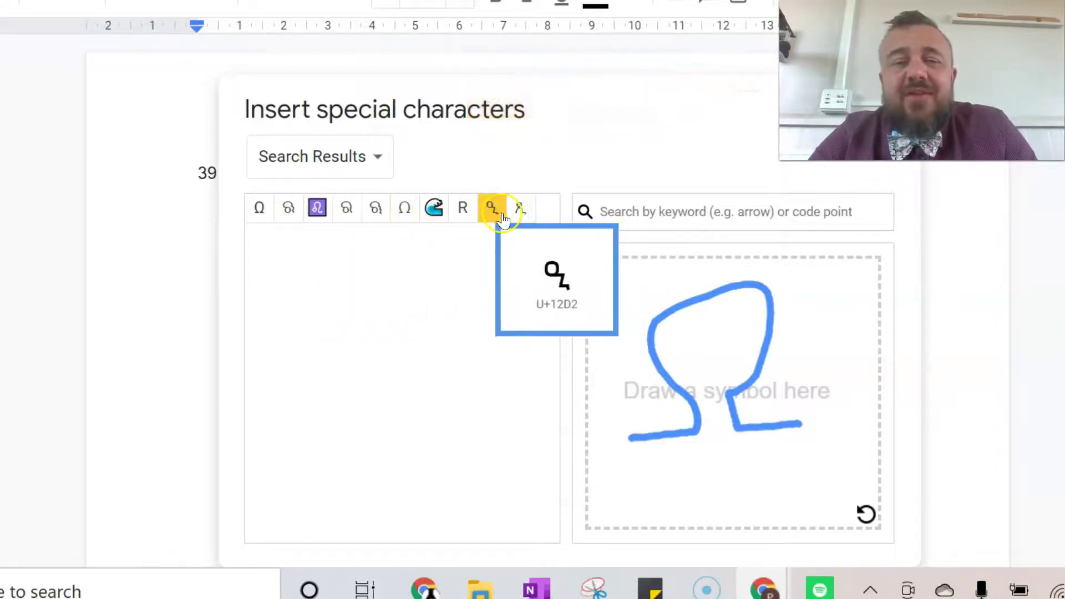
pyautogui.click(866, 513)
pyautogui.click(755, 212)
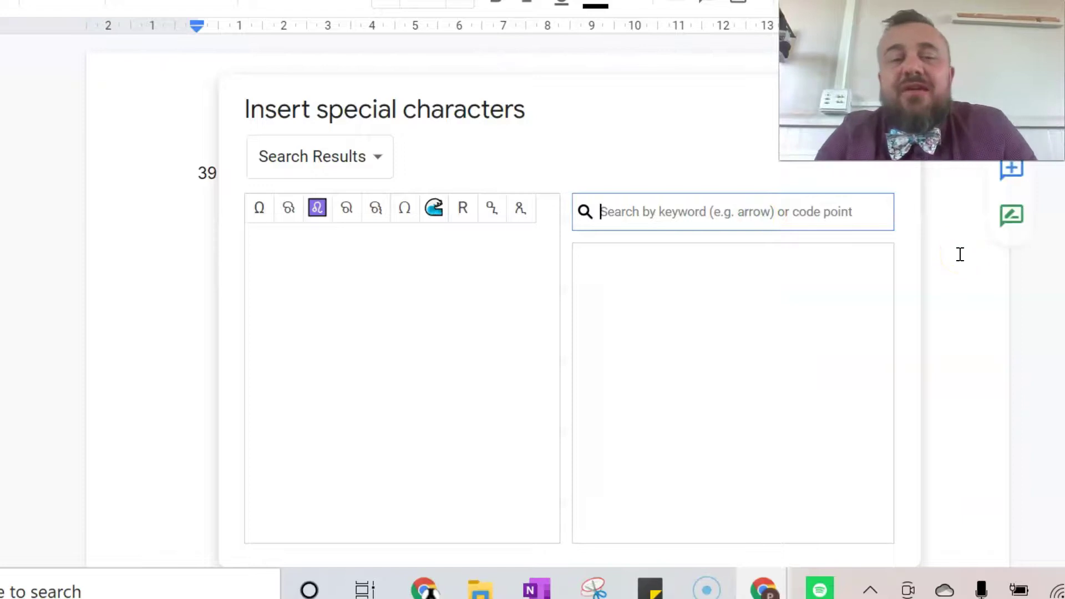
# - Sketch a circle and a C, then insert the Degree Celsius ℃ symbol after 39
pyautogui.moveTo(649, 283)
pyautogui.mouseDown()
pyautogui.moveTo(654, 326)
pyautogui.moveTo(658, 286)
pyautogui.mouseUp()
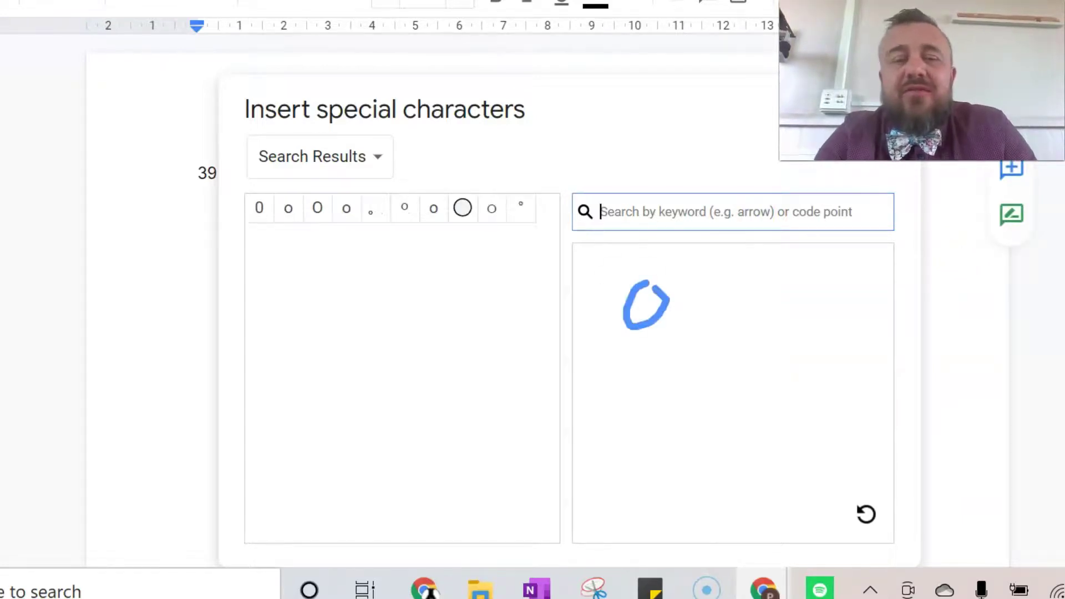
pyautogui.click(520, 226)
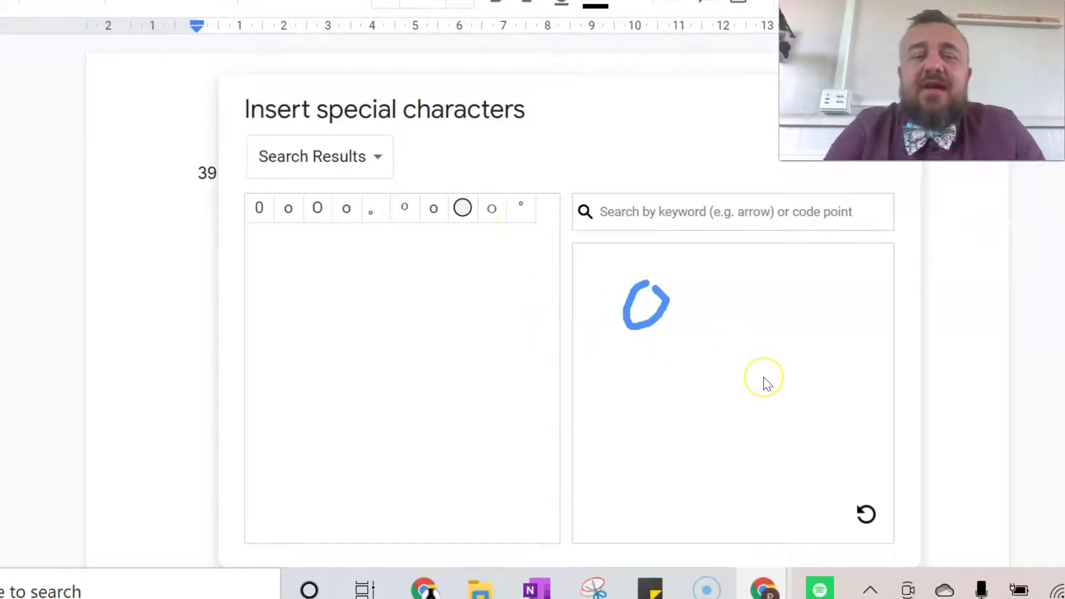
pyautogui.moveTo(798, 343)
pyautogui.mouseDown()
pyautogui.moveTo(711, 331)
pyautogui.moveTo(790, 439)
pyautogui.mouseUp()
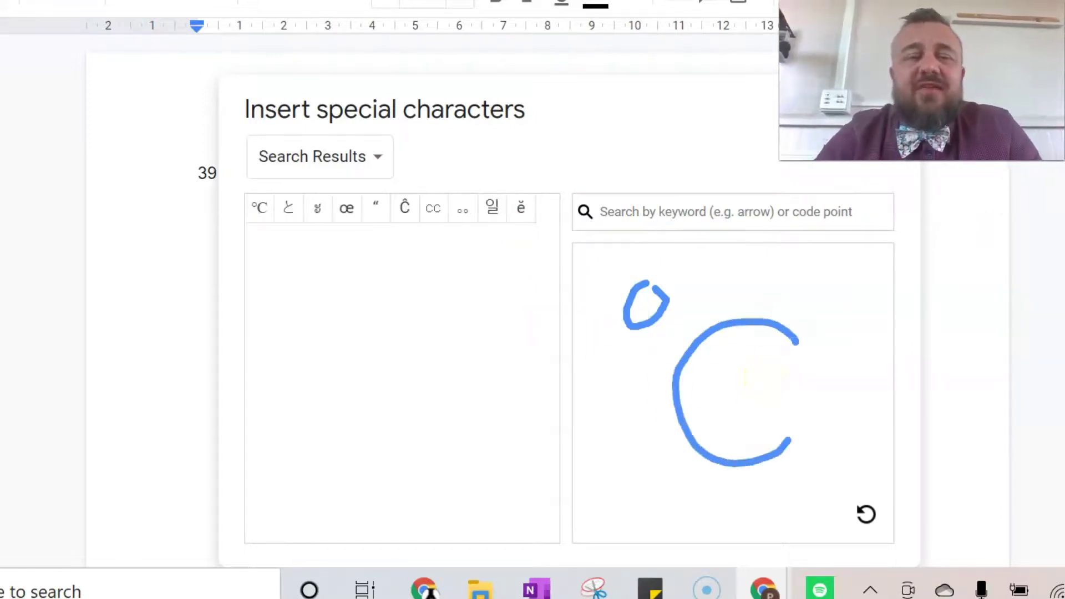
pyautogui.moveTo(268, 224)
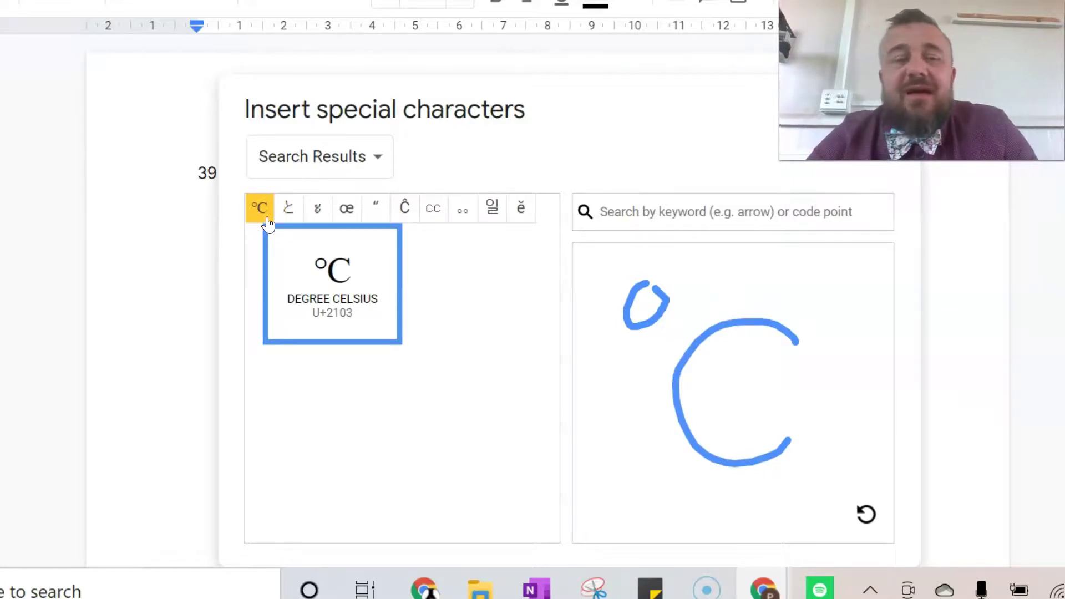
pyautogui.click(268, 223)
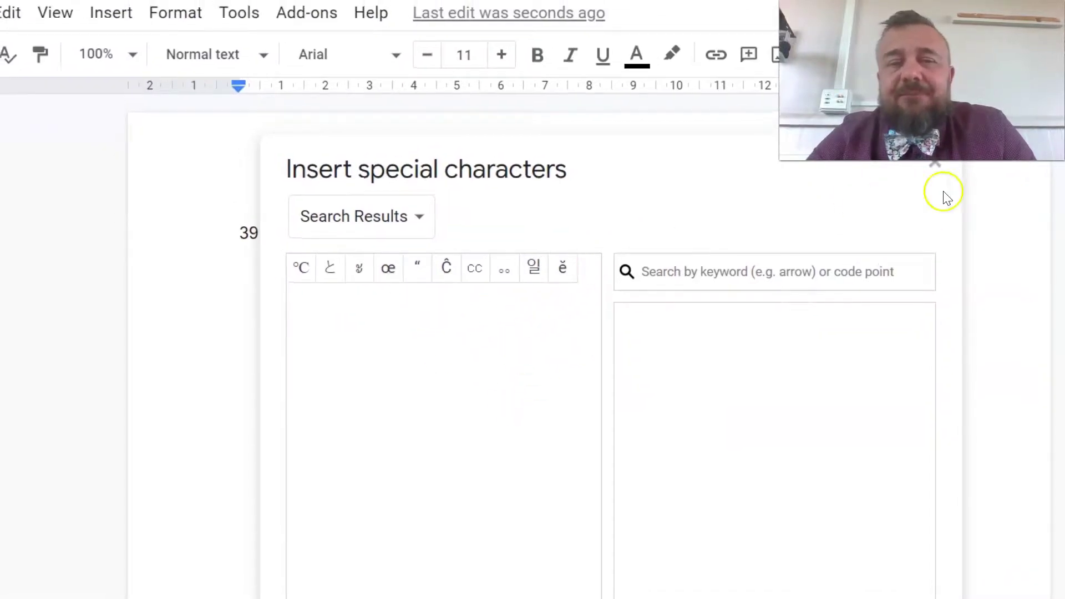
# - Close the picker, change the ℃ symbol to Verdana, then delete it, leaving only 39
pyautogui.click(941, 170)
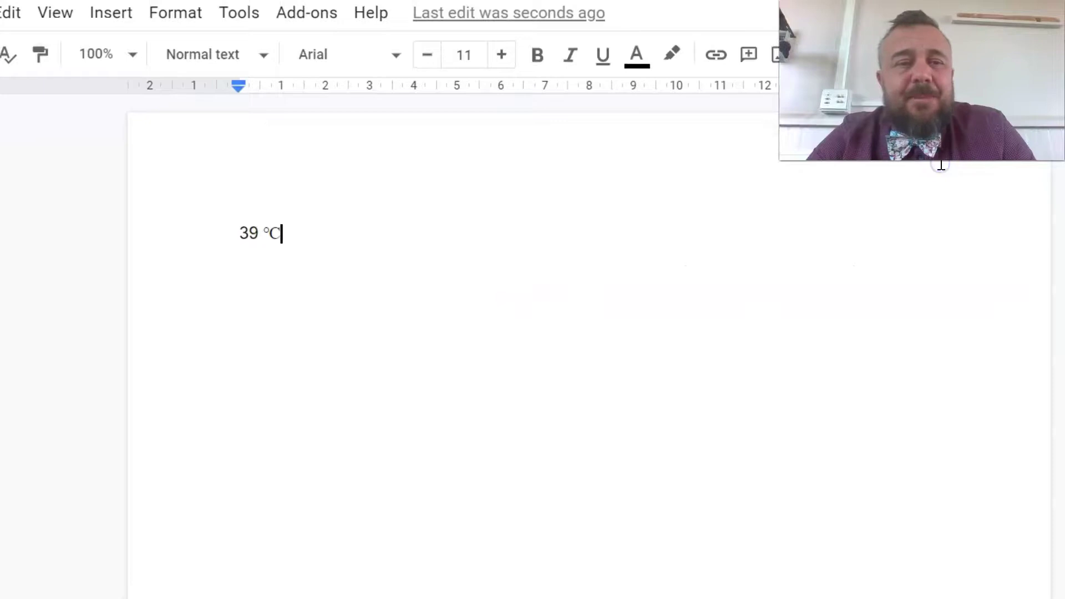
pyautogui.click(292, 222)
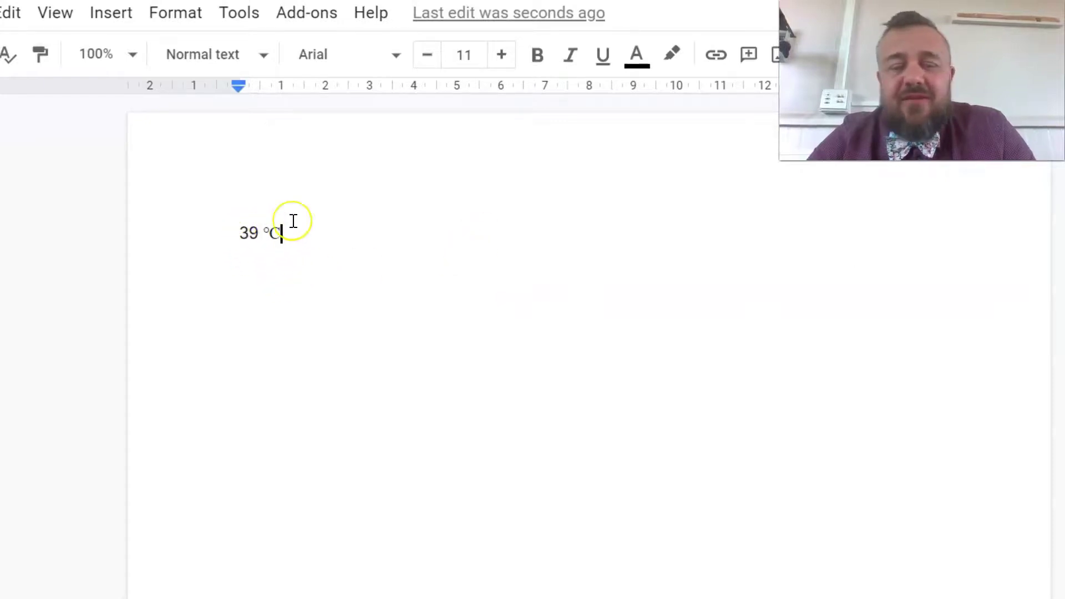
pyautogui.hotkey('shift', 'Left')
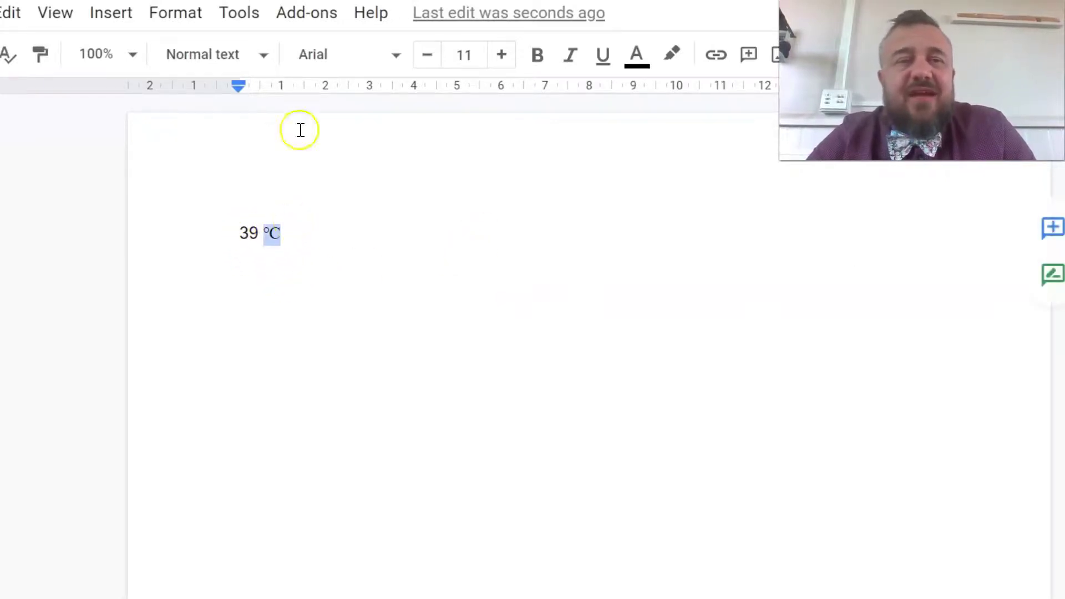
pyautogui.click(352, 58)
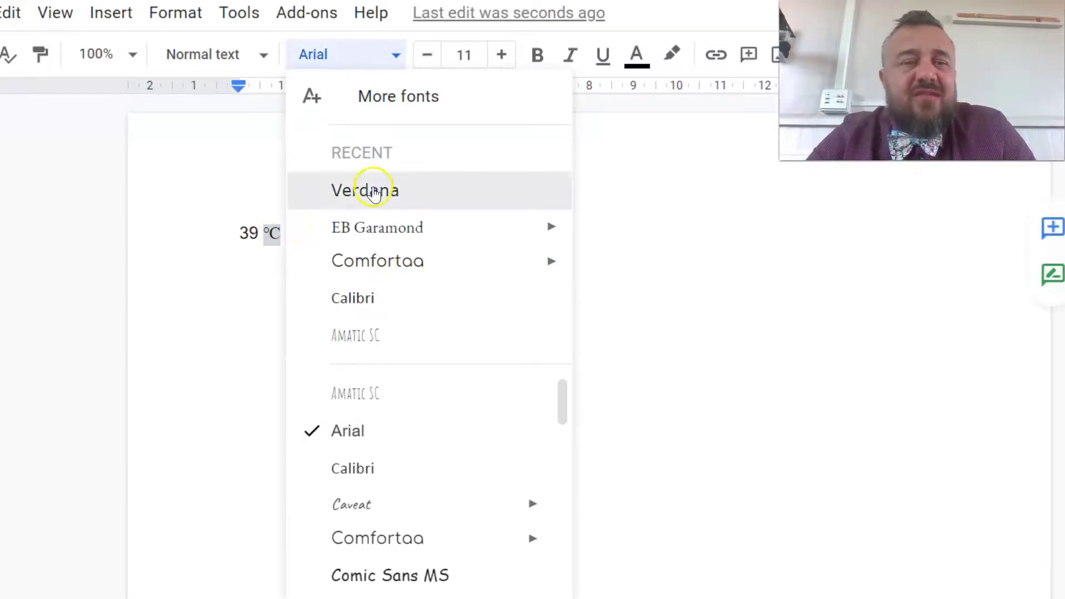
pyautogui.click(374, 185)
pyautogui.click(286, 252)
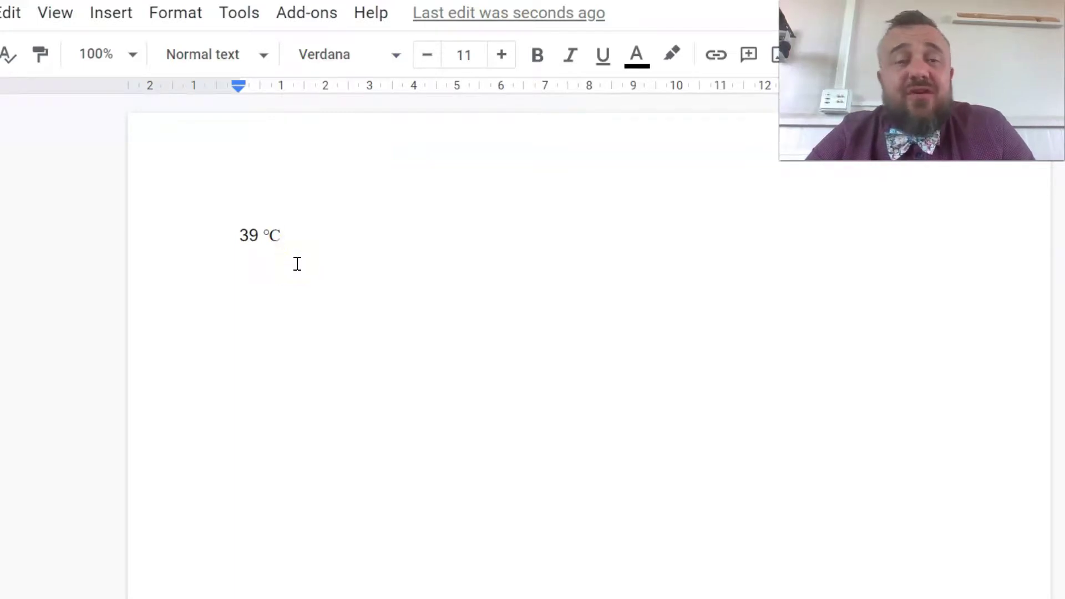
pyautogui.press('BackSpace')
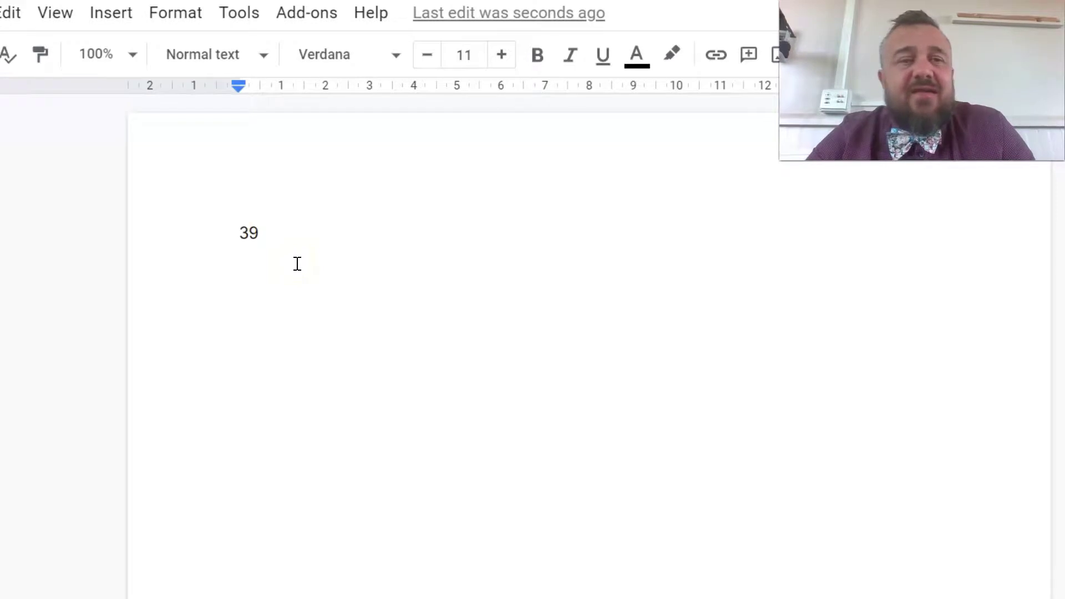
# - Search special characters for 'degree', insert the sign after 39, close the picker, and type C
pyautogui.click(108, 19)
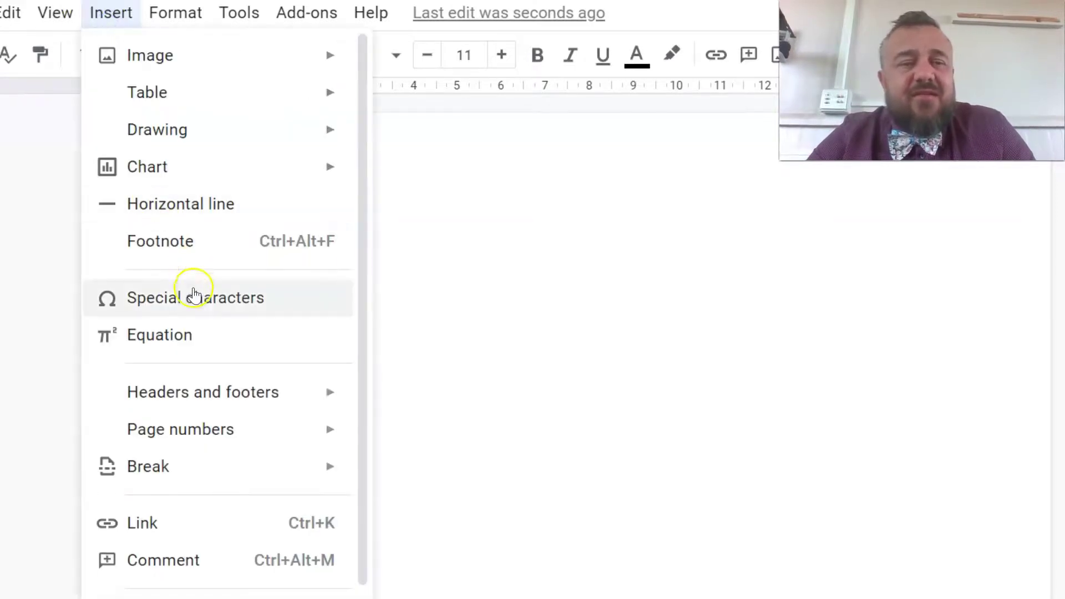
pyautogui.click(194, 295)
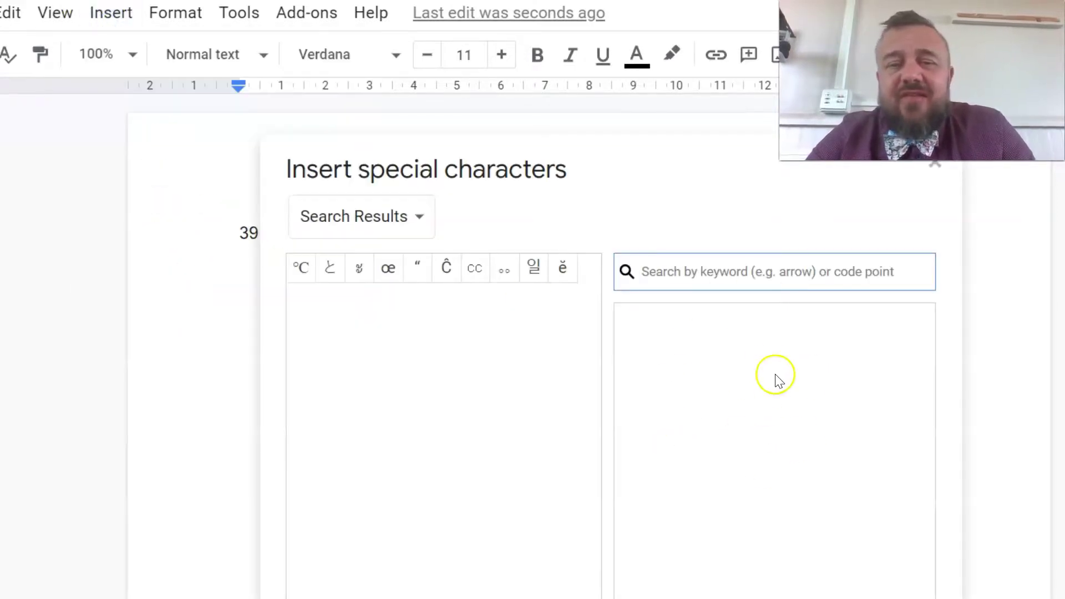
pyautogui.click(721, 276)
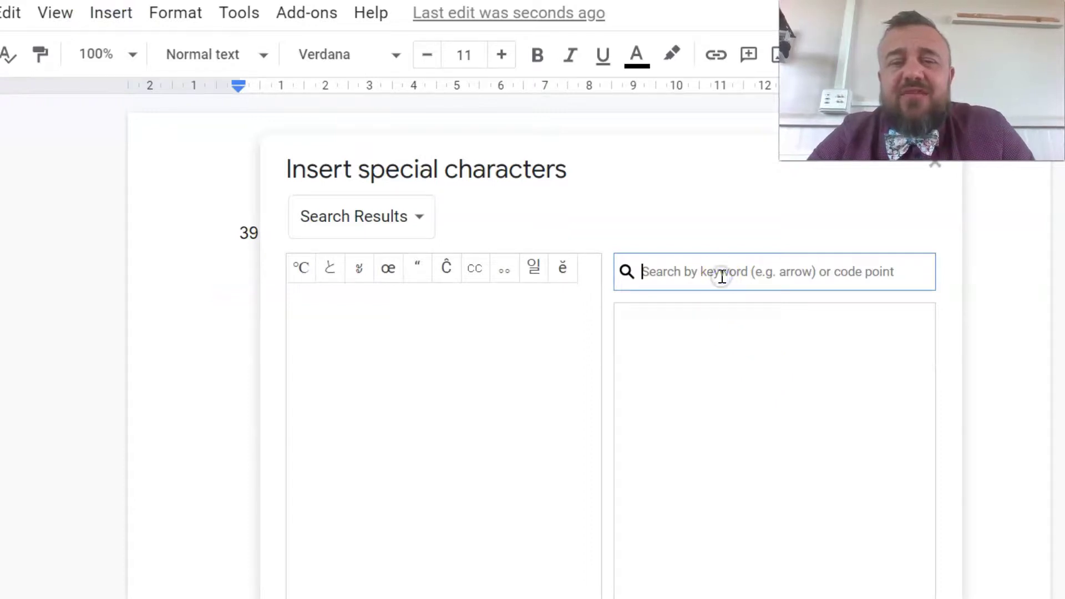
pyautogui.write('degree')
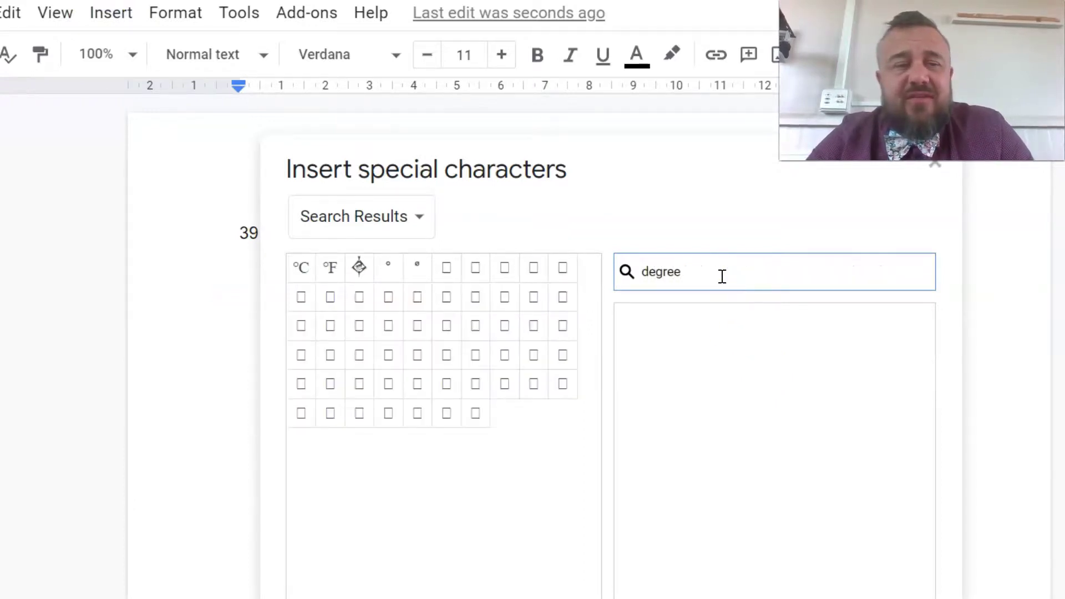
pyautogui.click(392, 271)
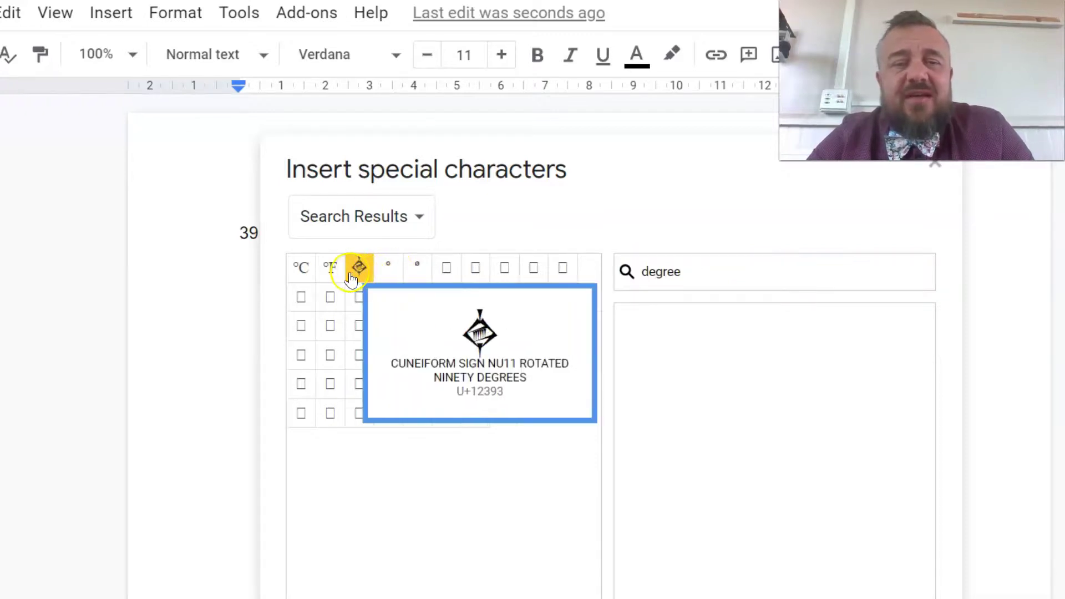
pyautogui.click(305, 281)
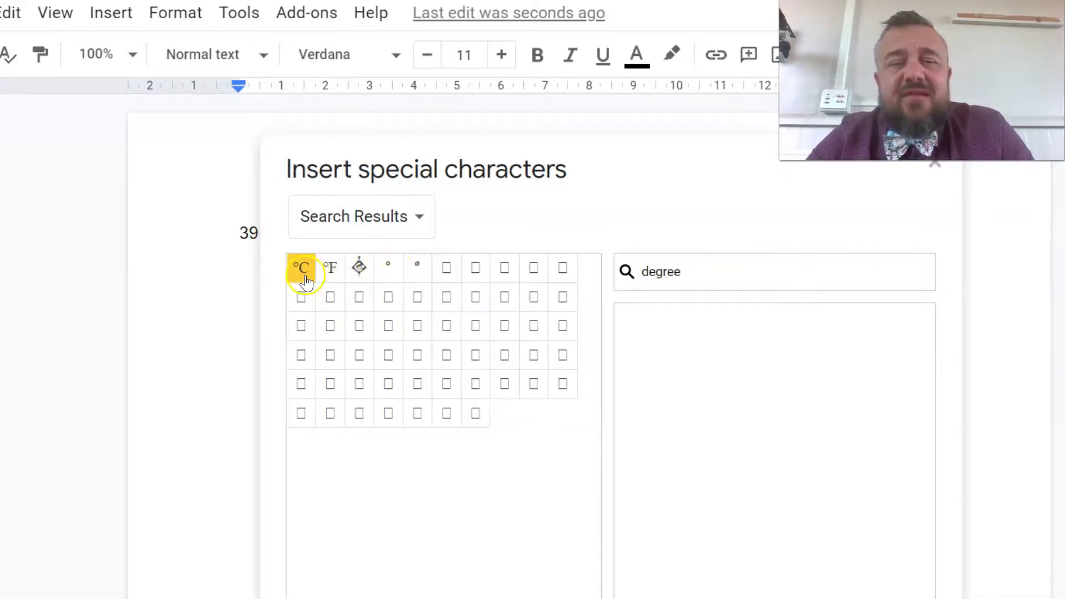
pyautogui.click(382, 280)
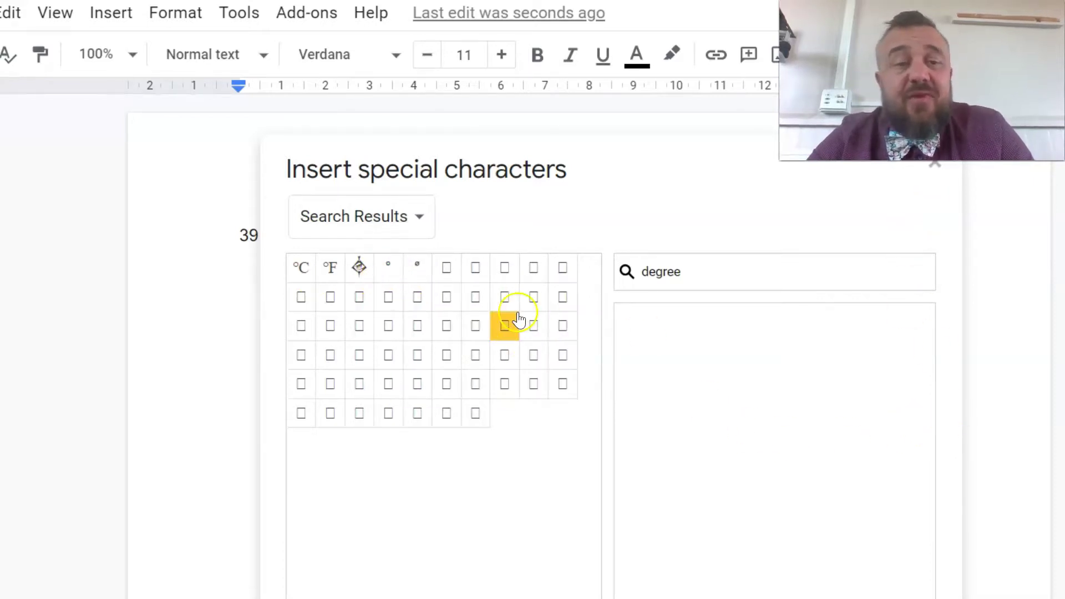
pyautogui.click(939, 168)
pyautogui.write('C')
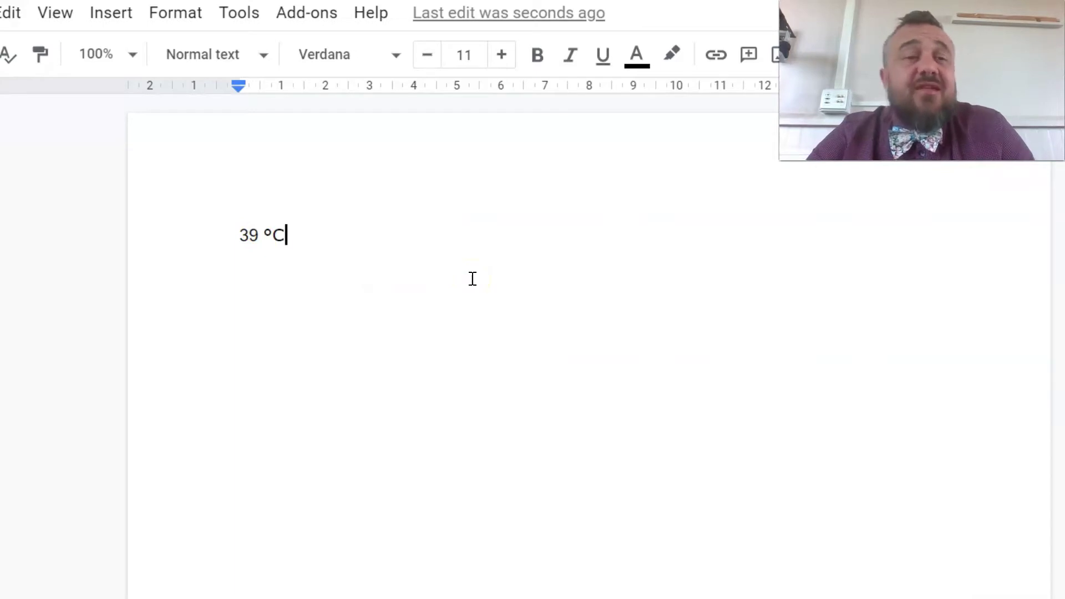
# - Reopen the special characters picker, search 'alpha', then sketch a β to list beta-like matches
pyautogui.click(122, 32)
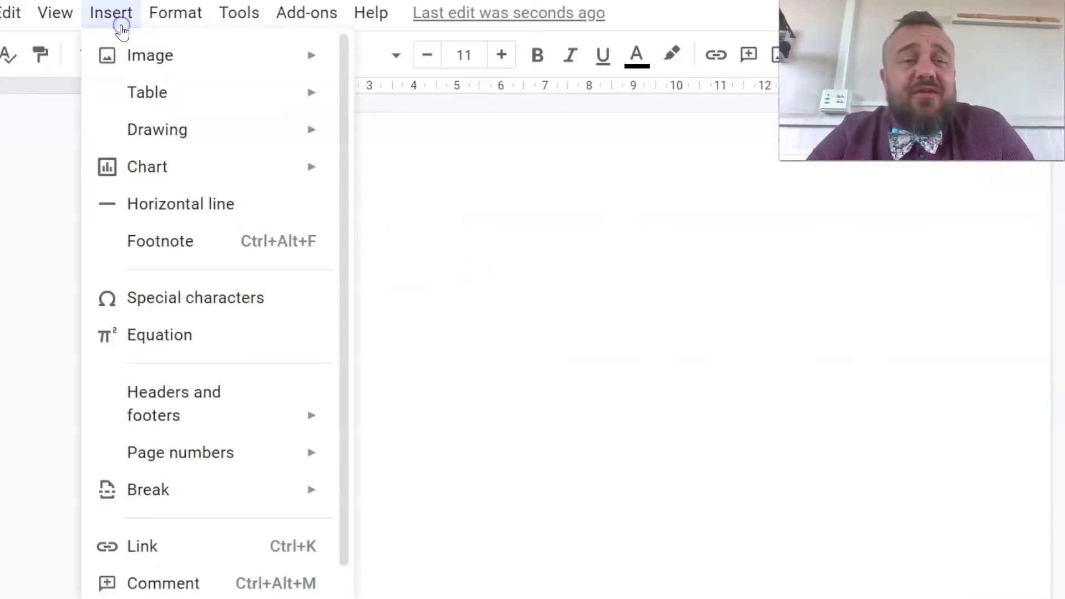
pyautogui.click(208, 305)
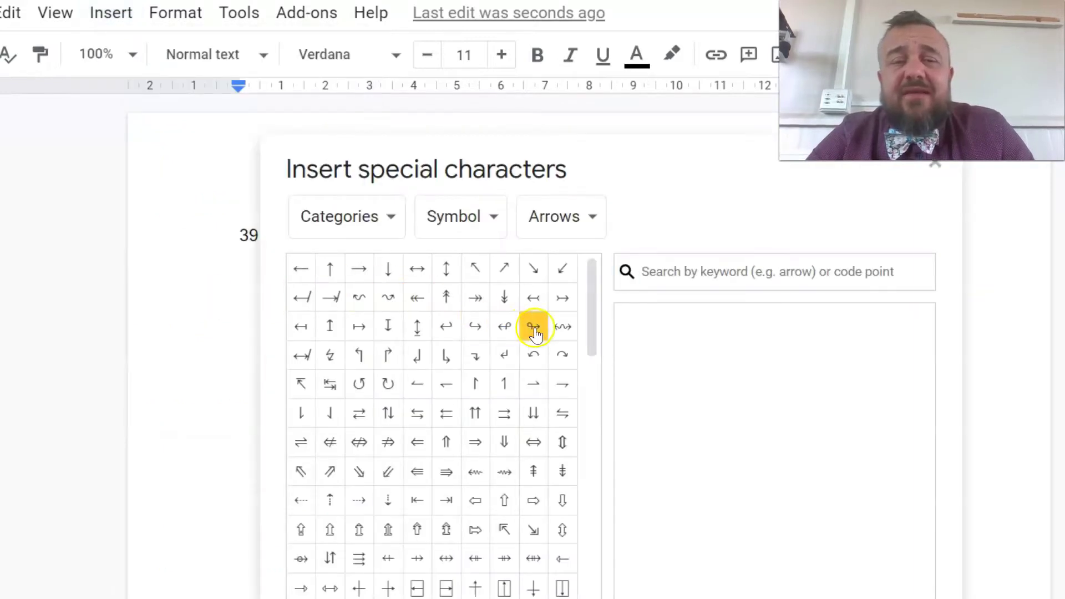
pyautogui.moveTo(594, 333); pyautogui.dragTo(606, 281)
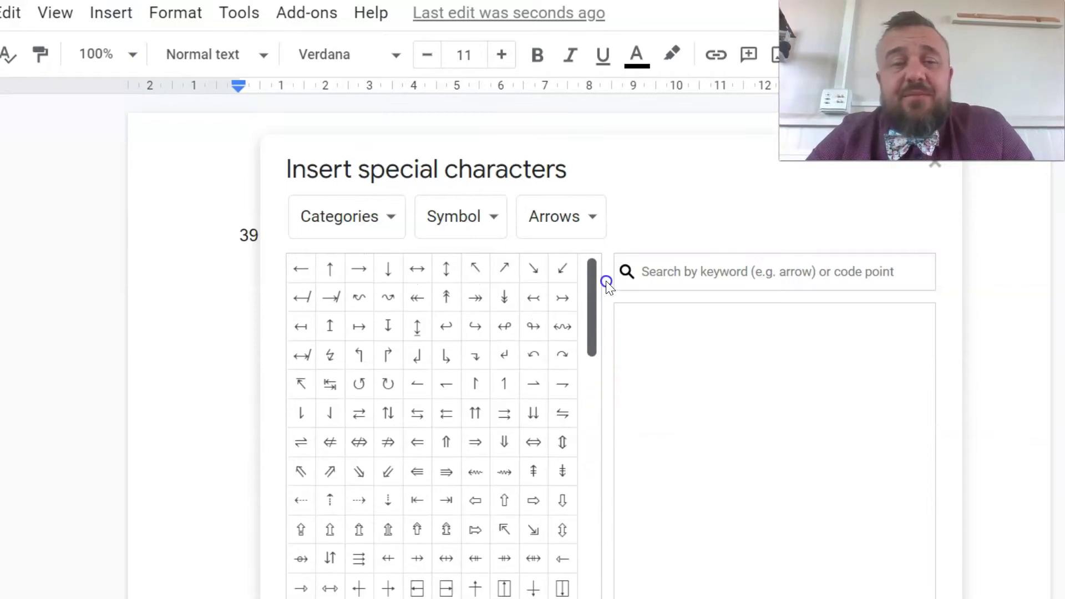
pyautogui.click(717, 286)
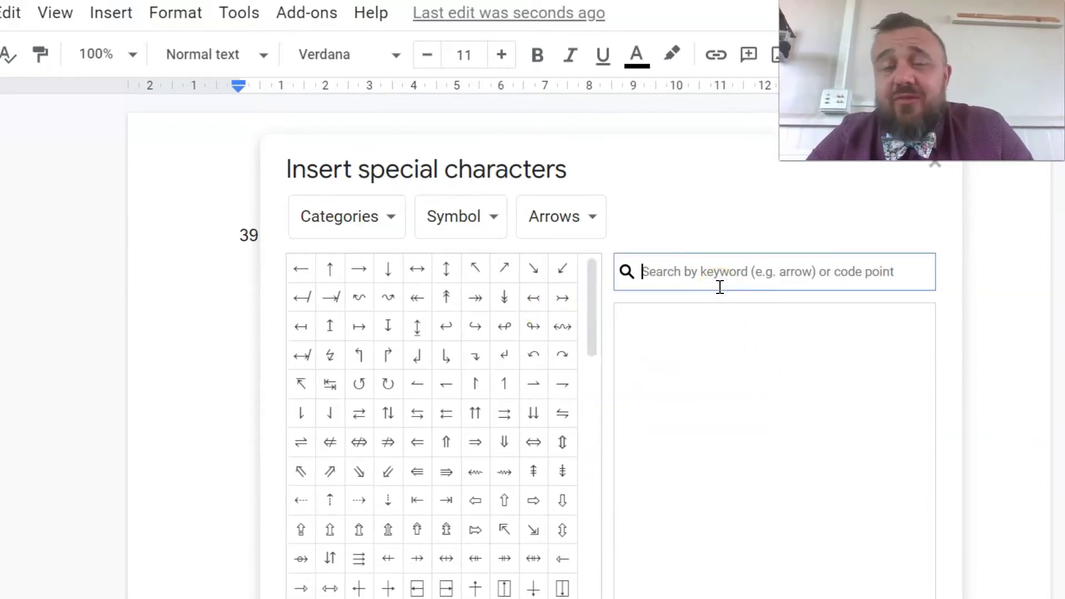
pyautogui.write('alpha')
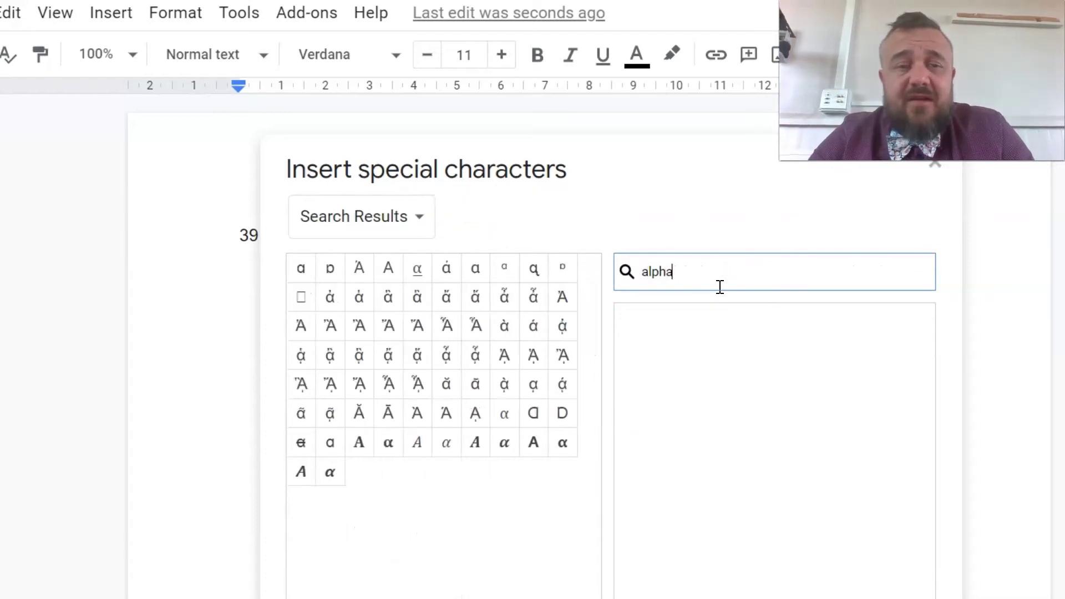
pyautogui.click(300, 268)
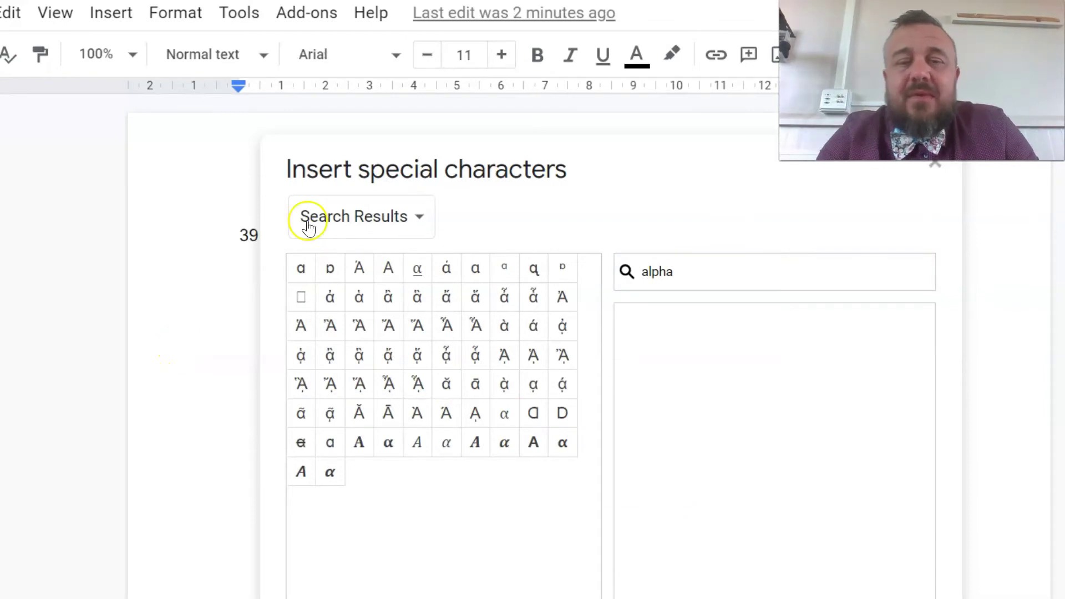
pyautogui.moveTo(703, 382)
pyautogui.mouseDown()
pyautogui.moveTo(688, 489)
pyautogui.moveTo(734, 411)
pyautogui.moveTo(706, 439)
pyautogui.mouseUp()
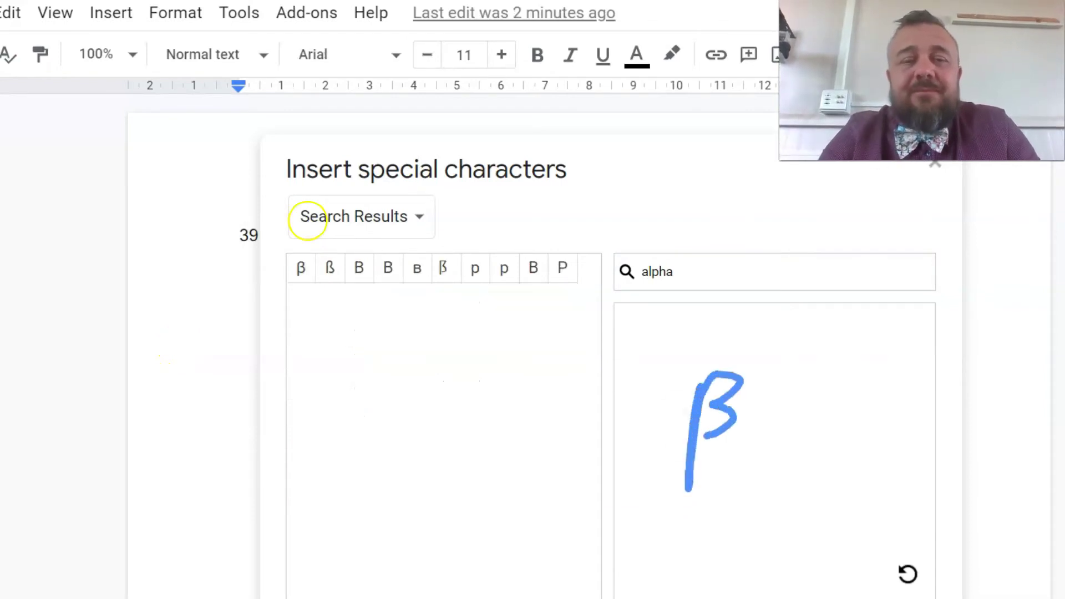